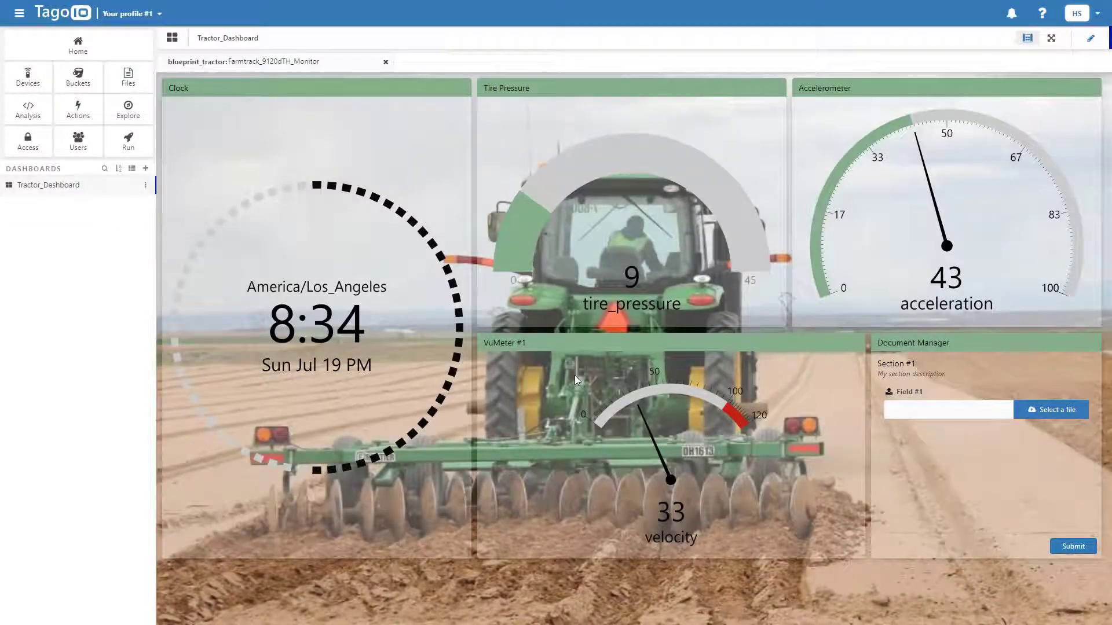
Show Deere_100_Series_Monitor on the dashboard, then check the Run domain agriculture-solutions.run.tago.io
click(301, 62)
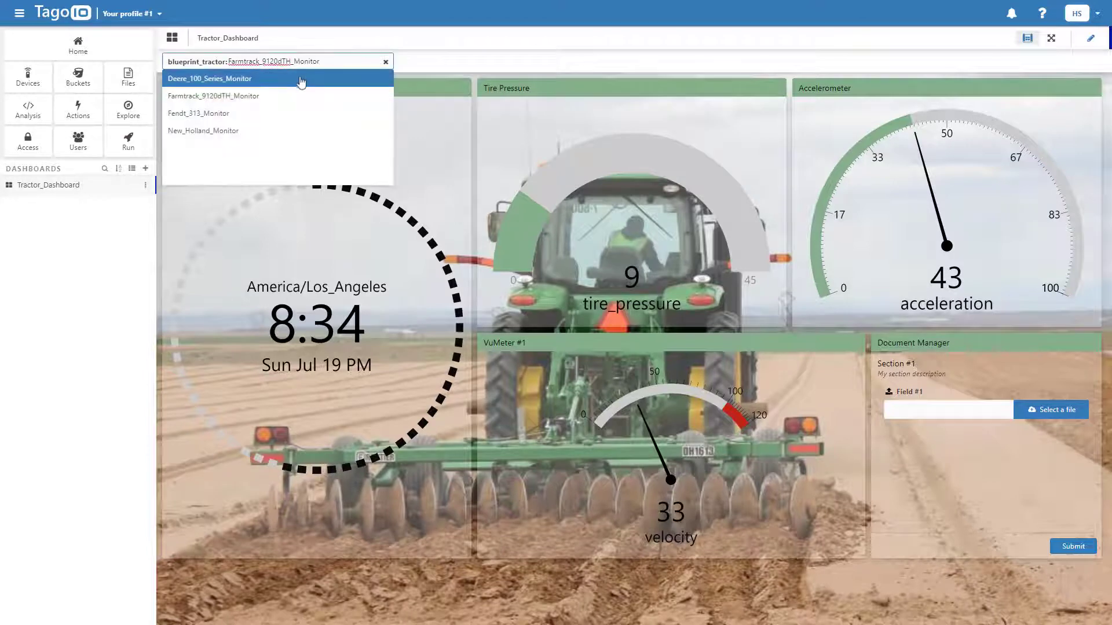
click(303, 80)
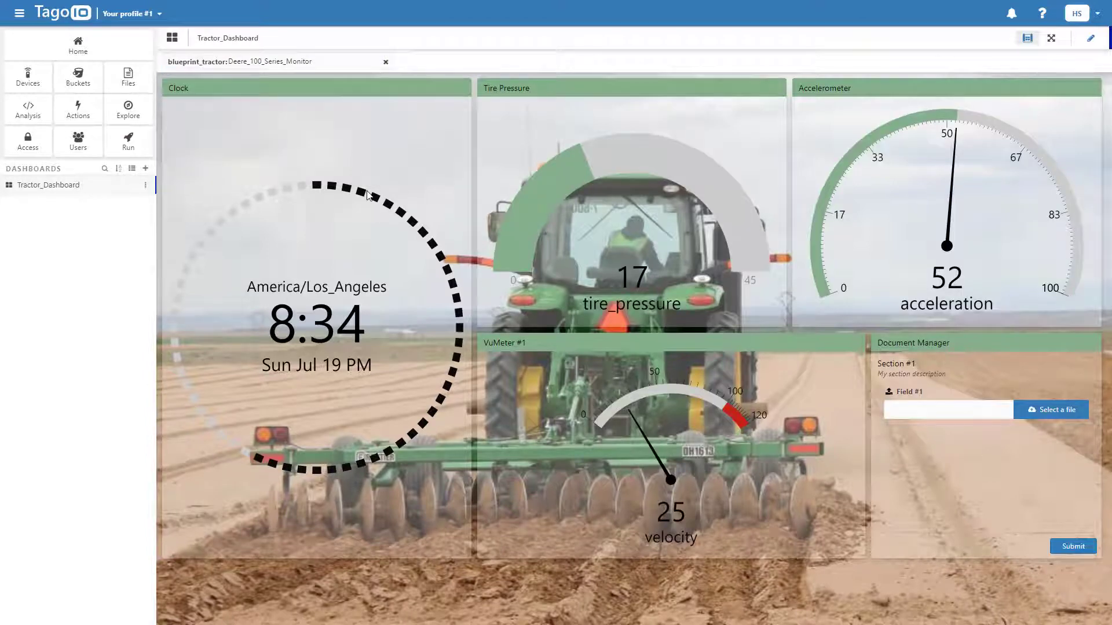
click(125, 144)
click(180, 102)
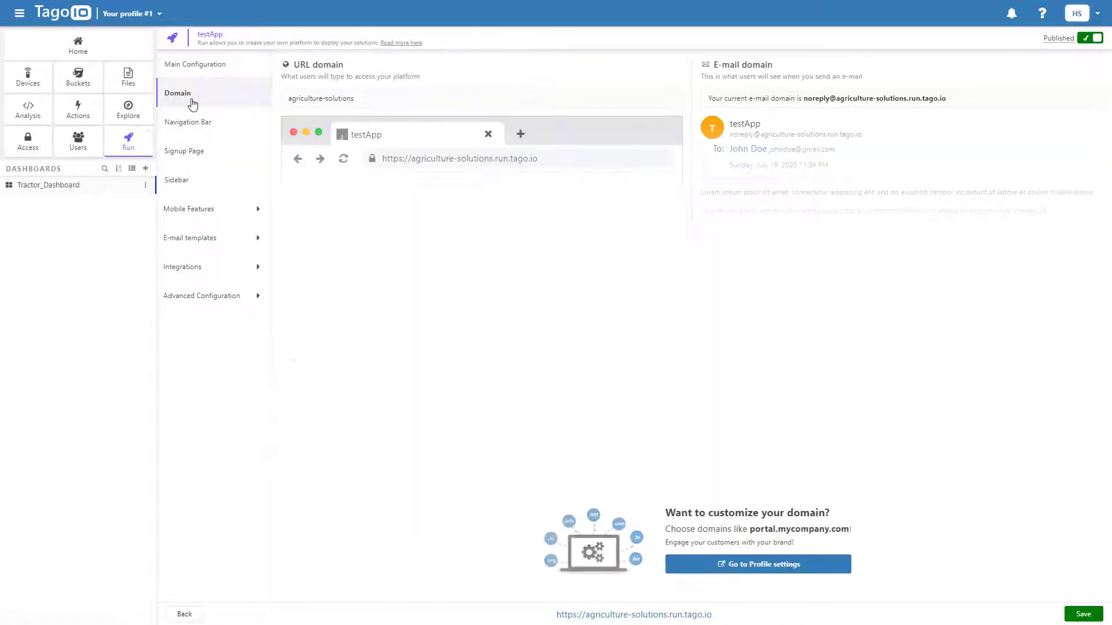
click(362, 101)
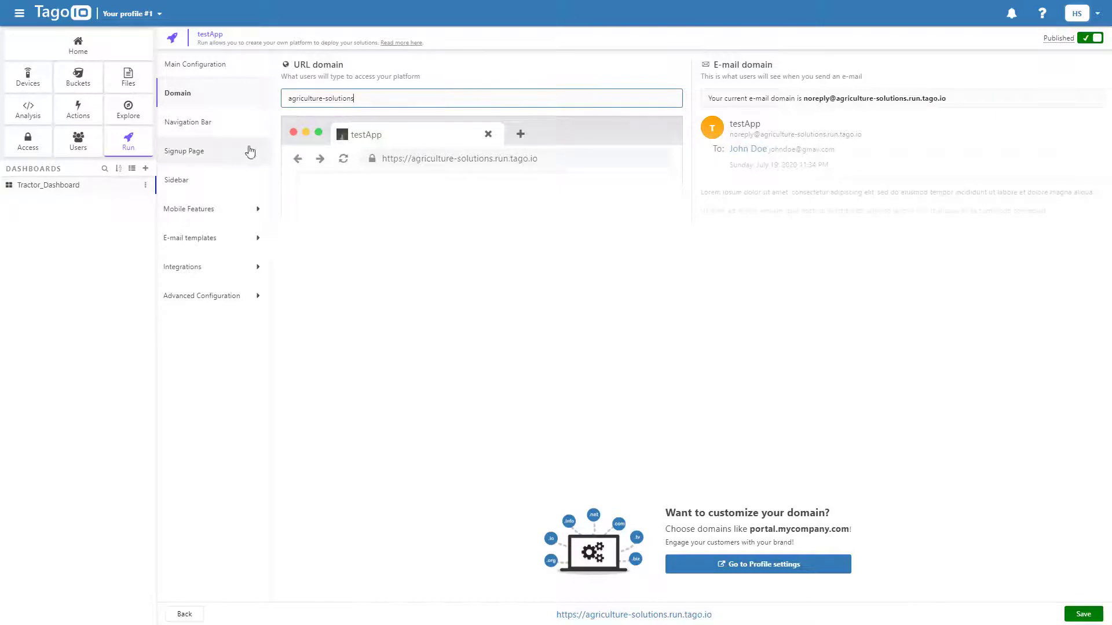
Add a required Text signup field 'company' with placeholder 'company' and save the Run
click(241, 151)
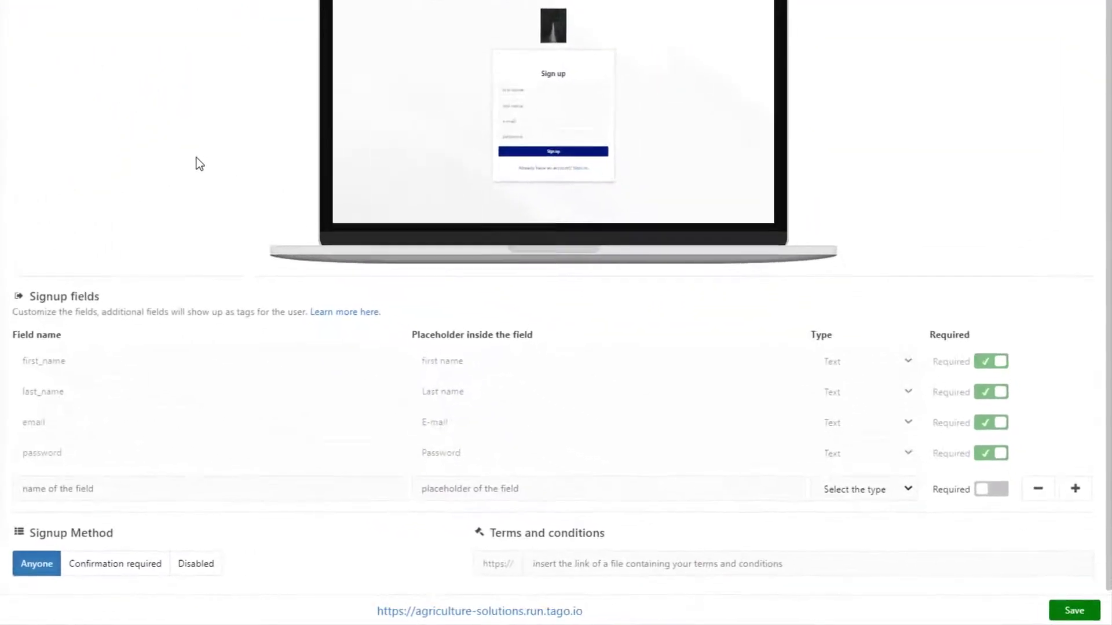
click(281, 506)
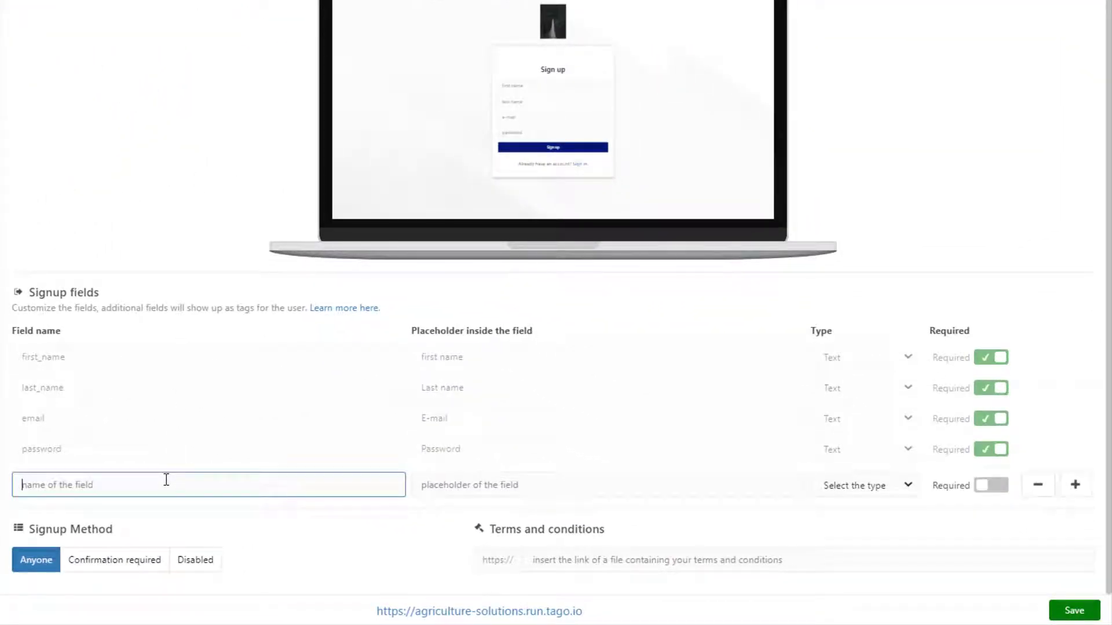
text(company)
click(472, 495)
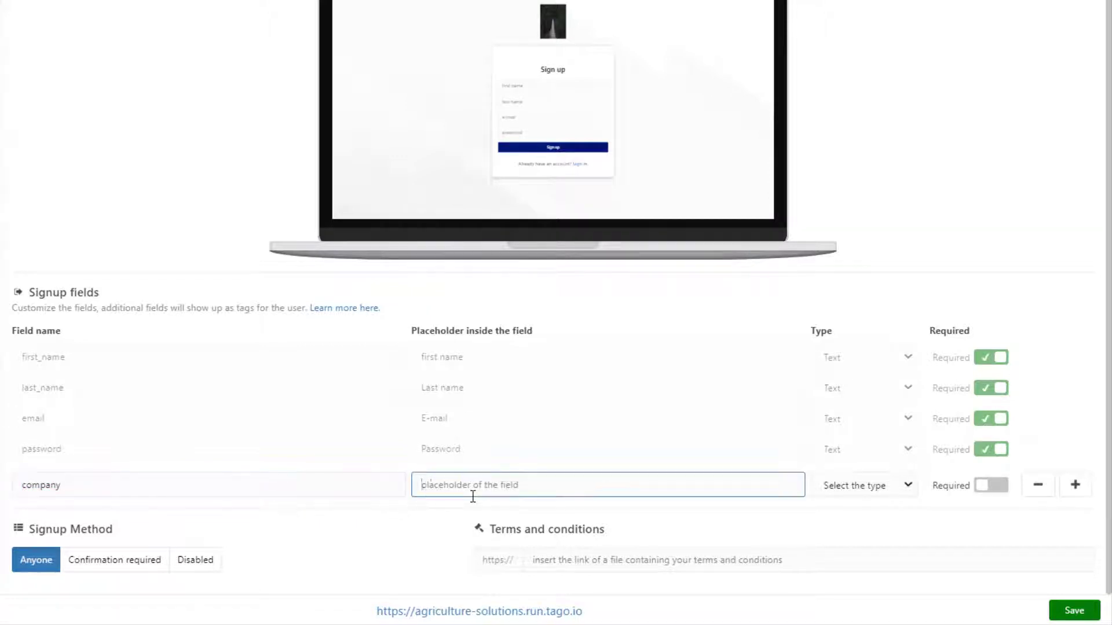
text(company)
click(893, 493)
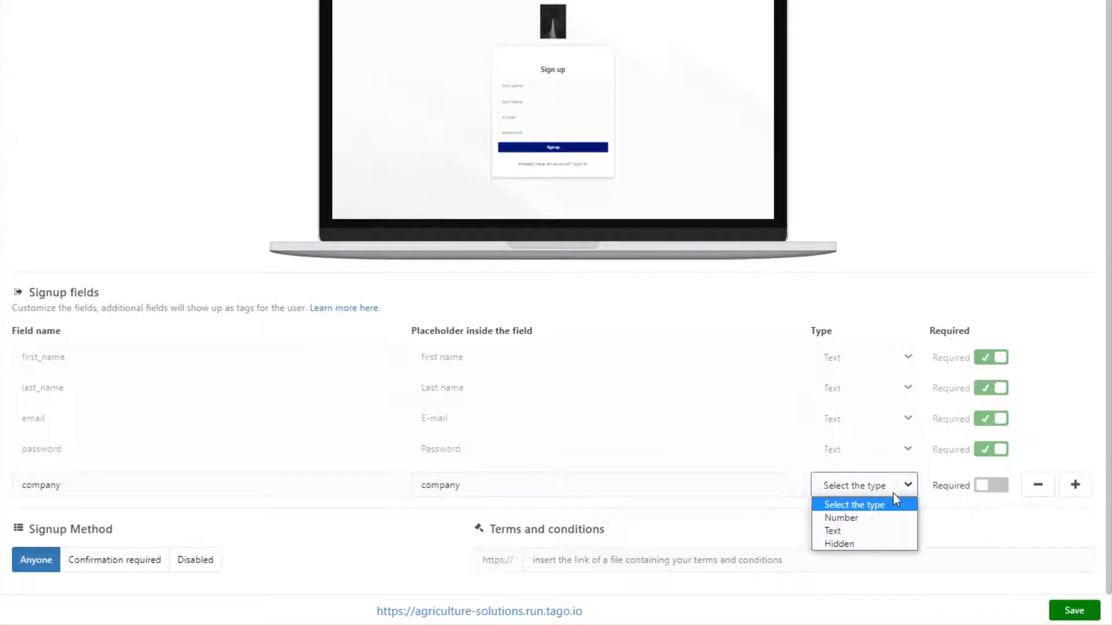
click(862, 531)
click(980, 491)
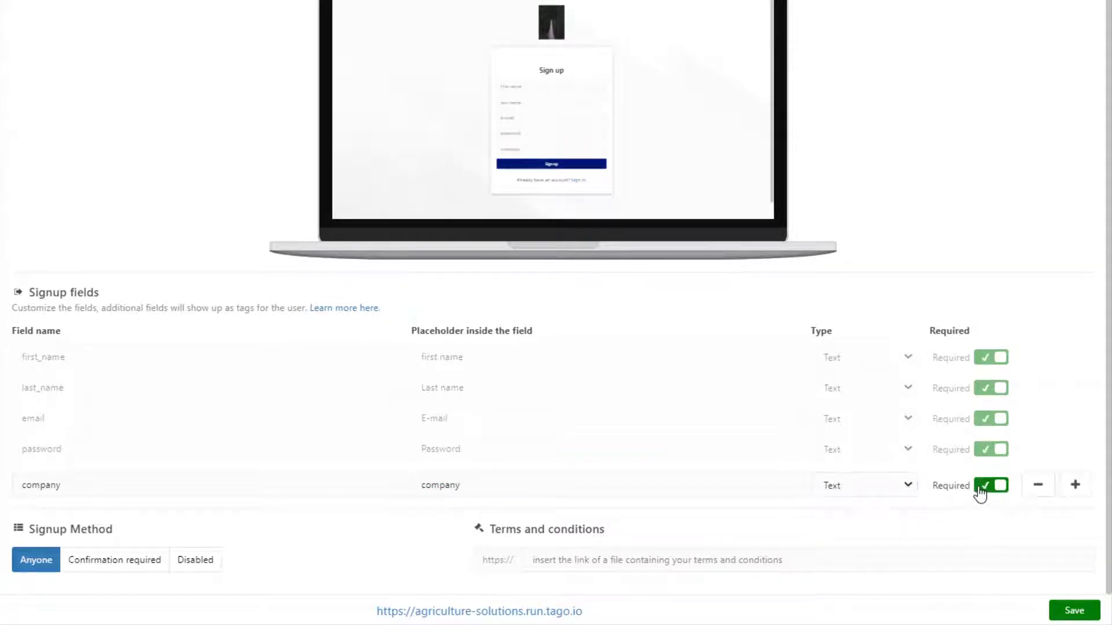
click(1069, 612)
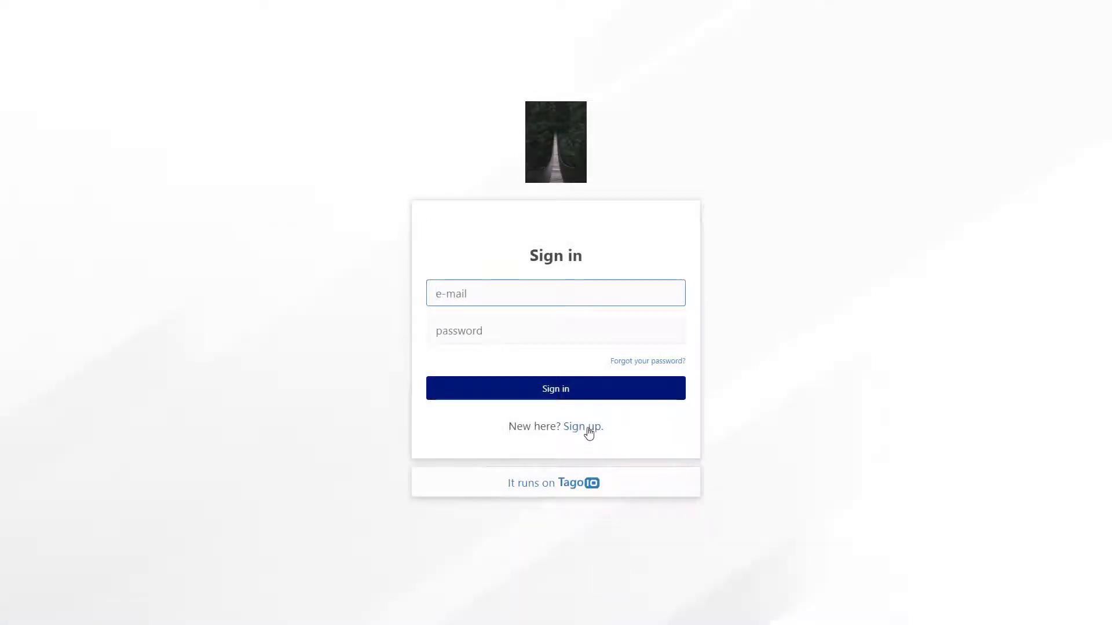
Sign up a new user with first and last name, e-mail, password and company John Deere
click(586, 427)
click(510, 245)
text(test)
click(482, 291)
text(user)
click(464, 326)
key(ctrl+v)
click(469, 361)
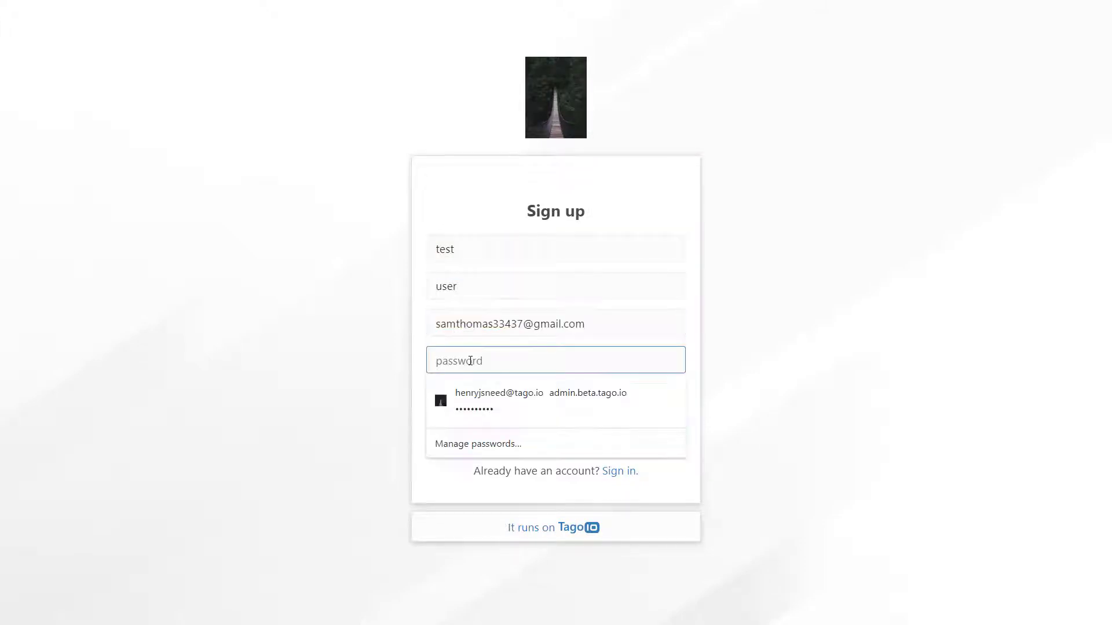
text(********)
click(462, 402)
text(John Deere)
click(500, 433)
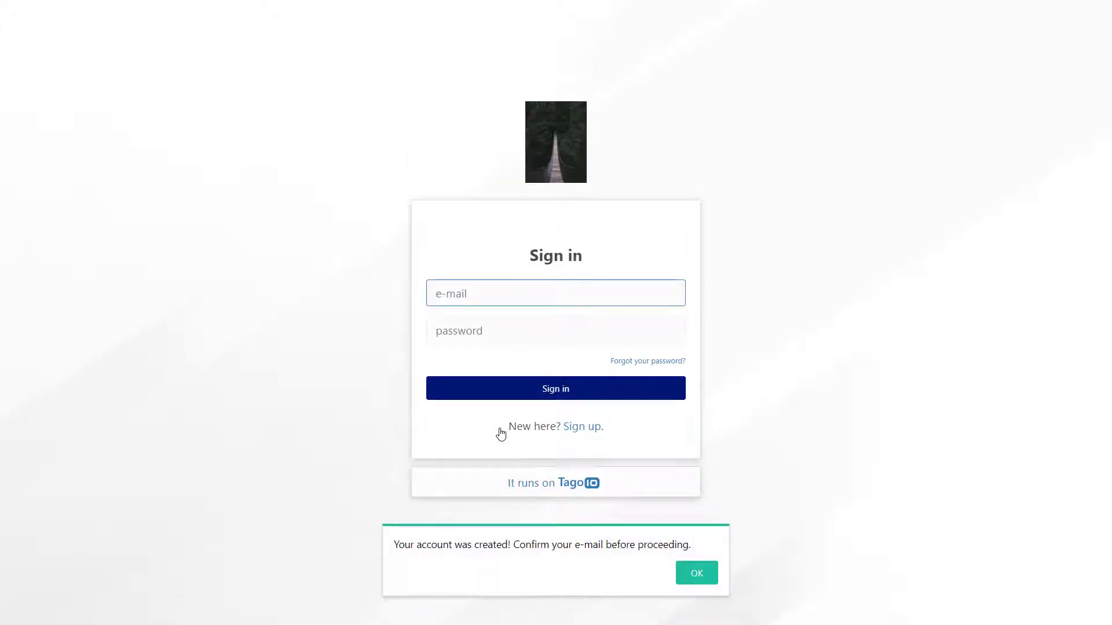
Sign in to the Run app with the new account's e-mail and password
key(ctrl+v)
key(Tab)
text(••••••••••••)
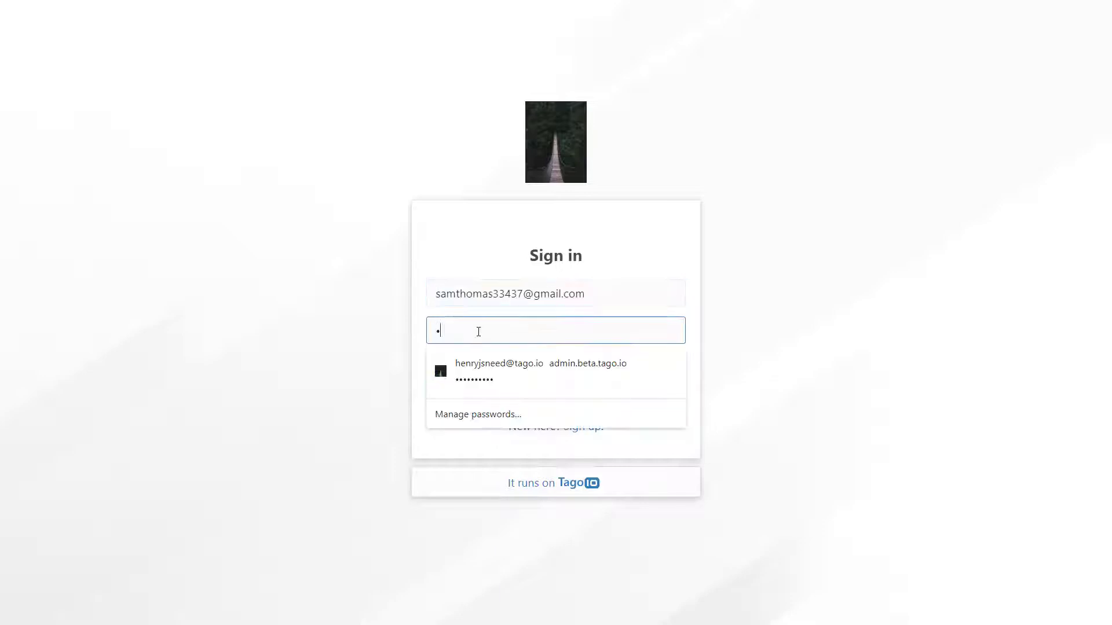
click(633, 398)
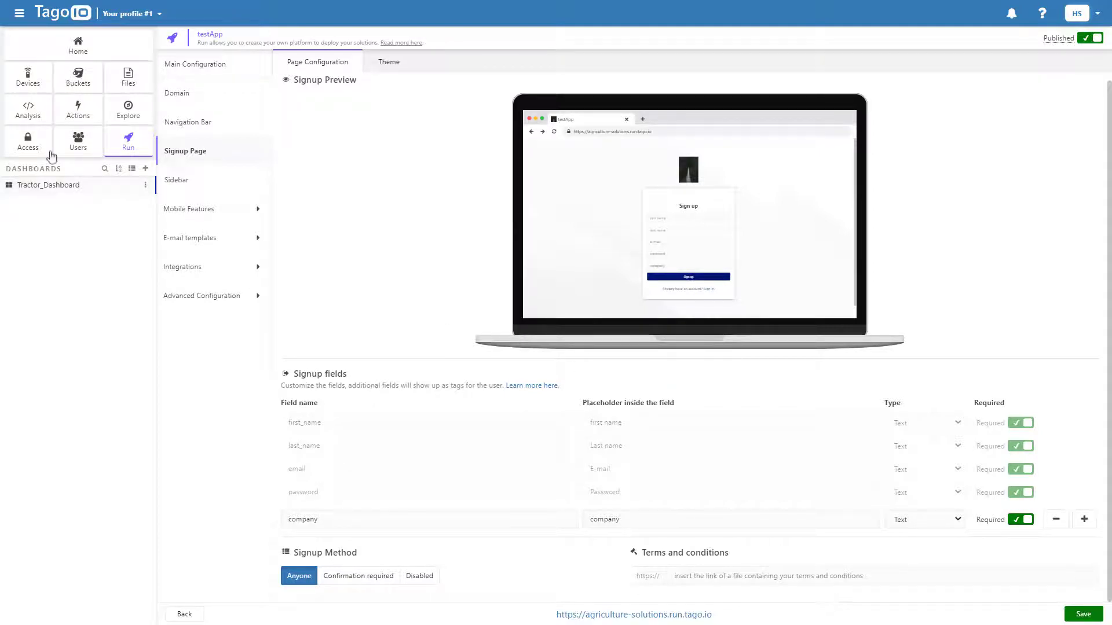
Start policy 'distribution_policy' targeting Run users by Tag Match on the company tag key
click(29, 147)
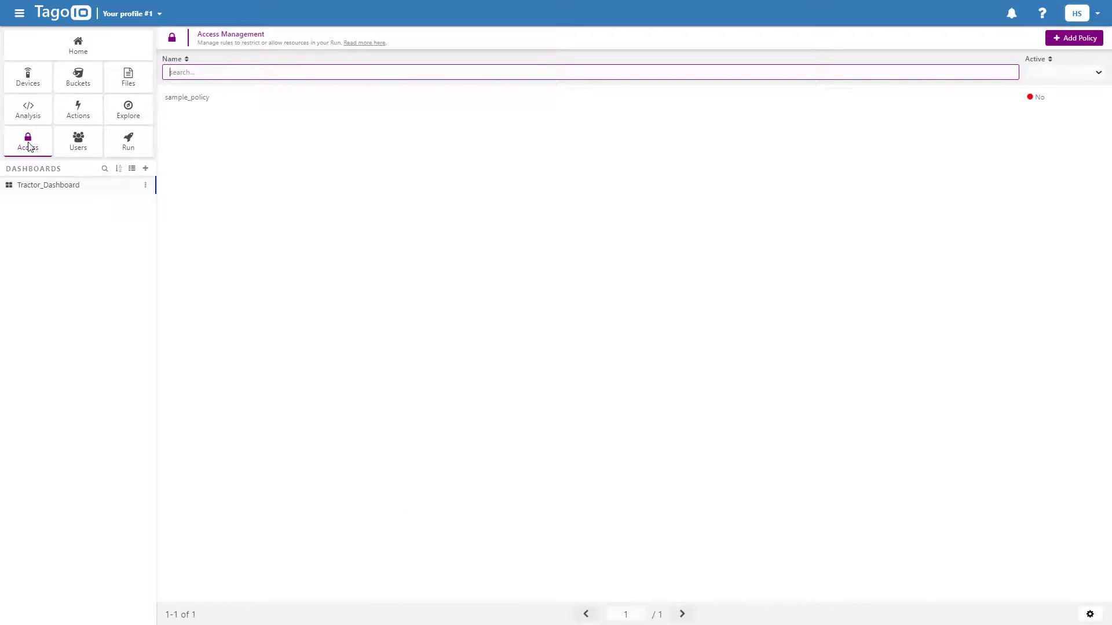
click(1073, 40)
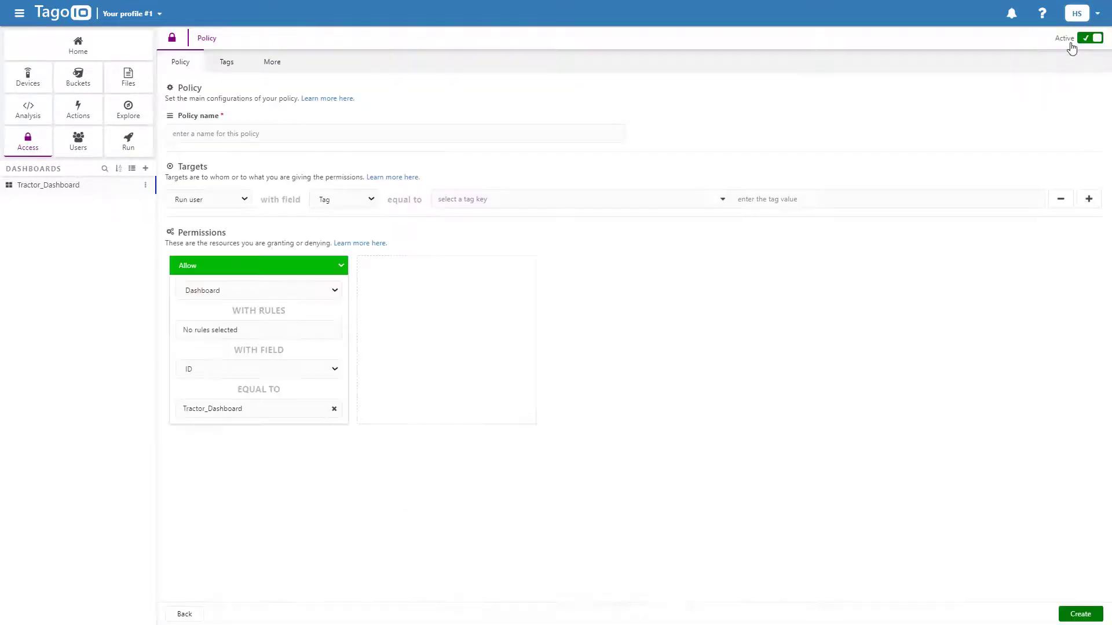
click(432, 135)
text(distribution_policy)
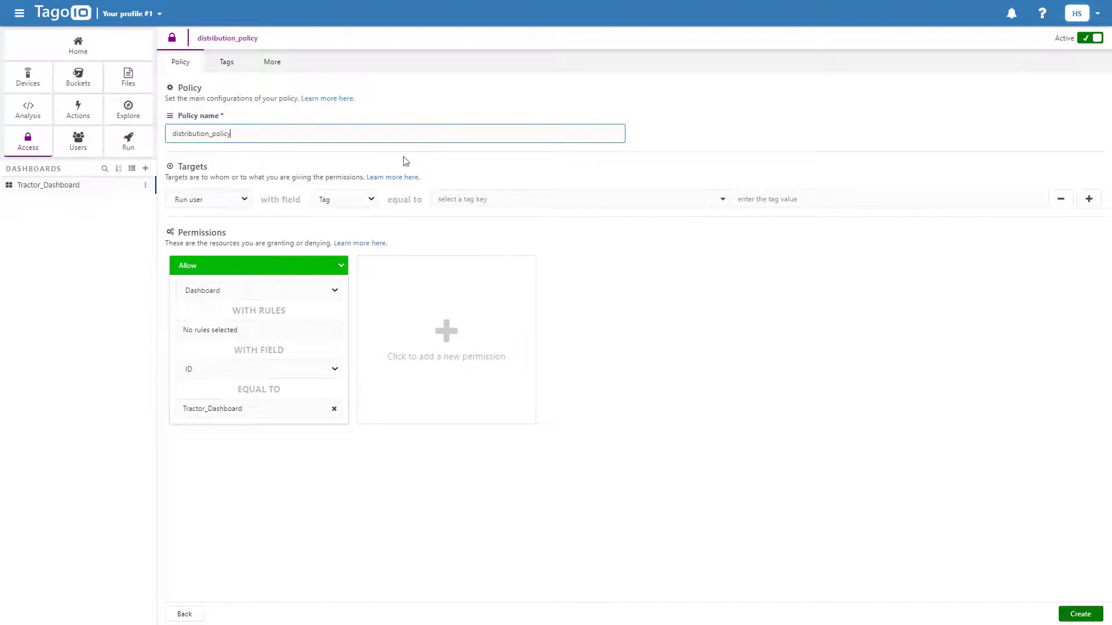
click(341, 202)
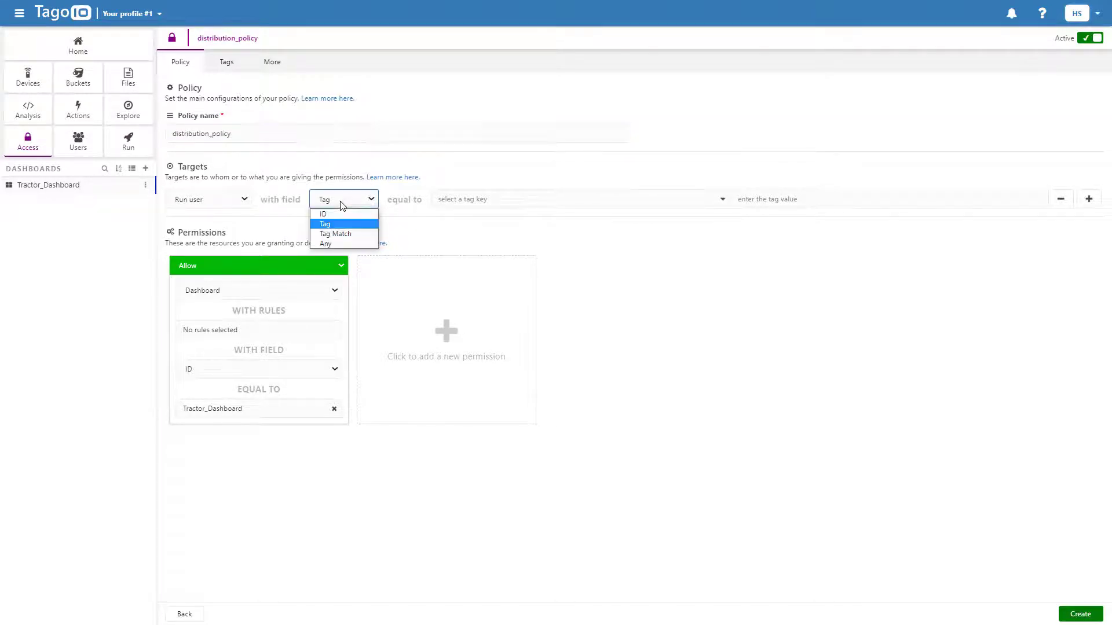
click(343, 235)
click(464, 199)
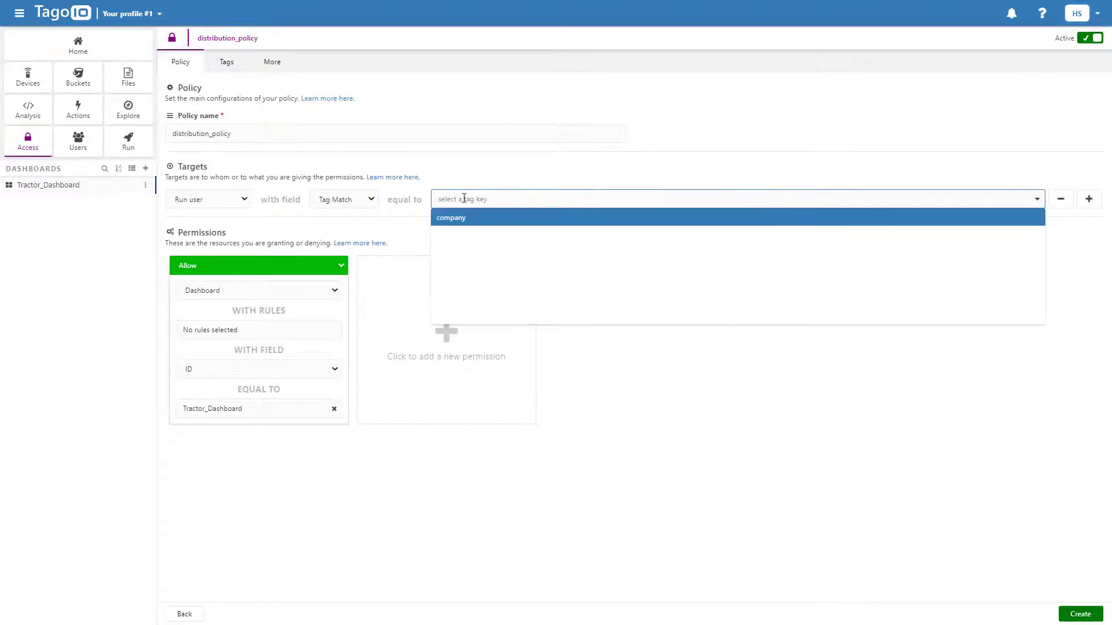
text(company)
key(Return)
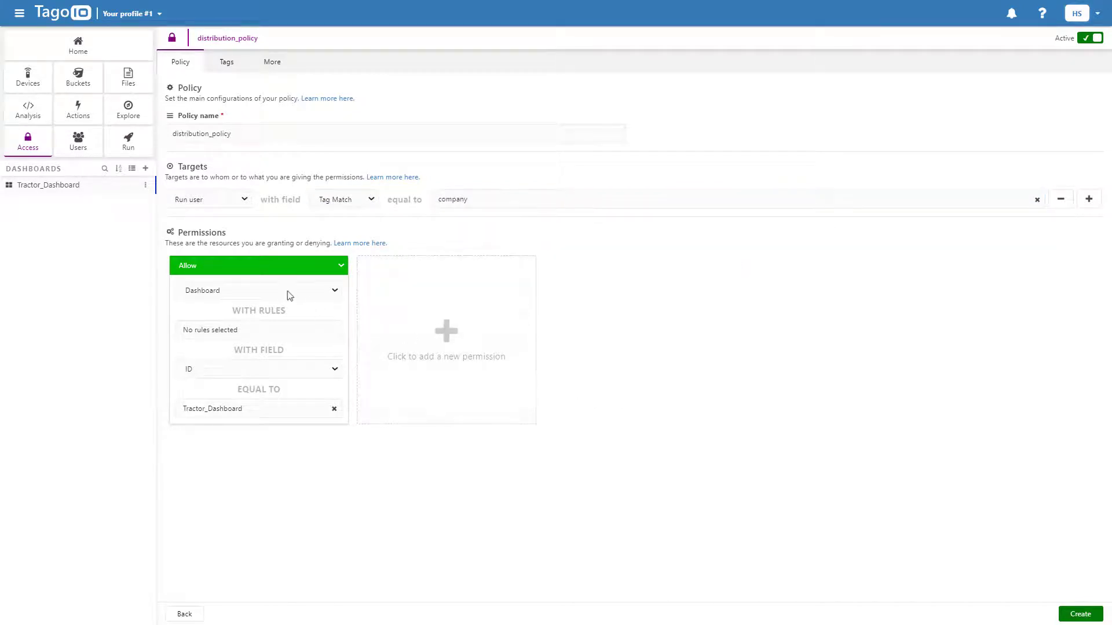
Grant Access and Arrangement on the dashboard, matched by ID
click(282, 291)
click(281, 289)
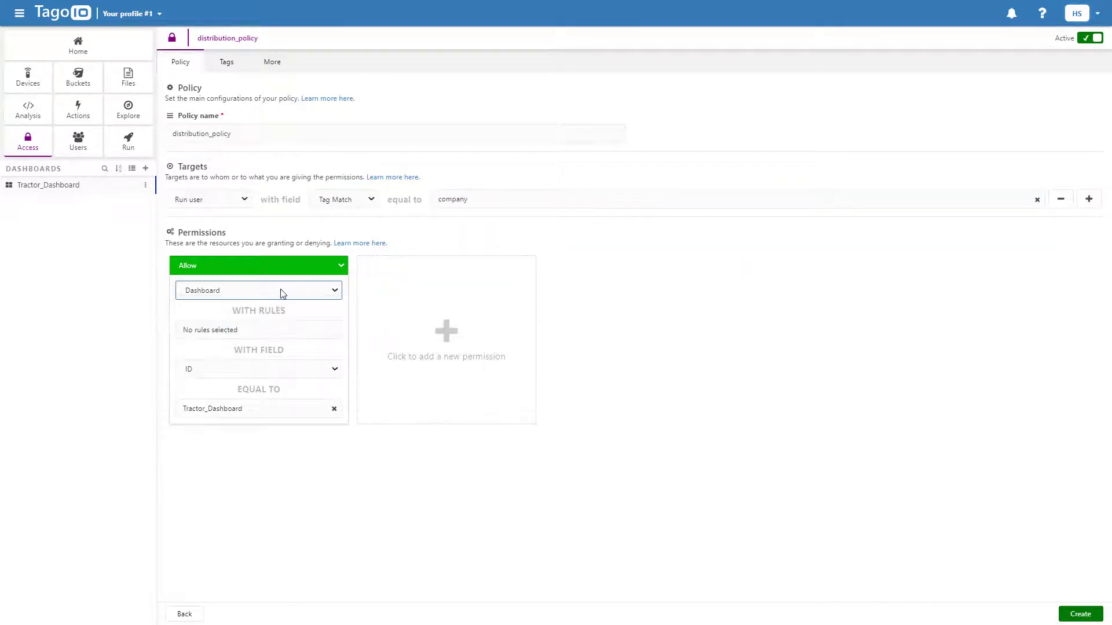
click(265, 330)
click(214, 355)
click(194, 379)
click(206, 376)
click(205, 376)
Add a Devices permission matched by Tag Match on the company tag key
click(417, 354)
click(412, 291)
click(403, 325)
click(406, 337)
click(381, 357)
click(391, 380)
click(384, 369)
click(403, 405)
click(404, 409)
click(637, 486)
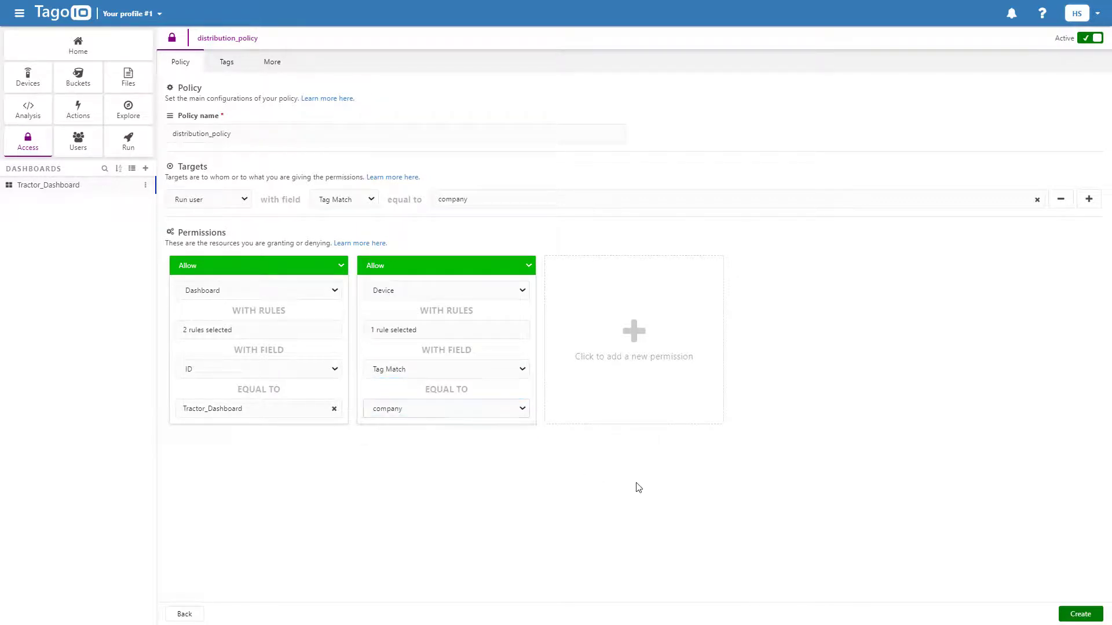
Create distribution_policy, applying the changes and dismissing the success notice
click(1080, 615)
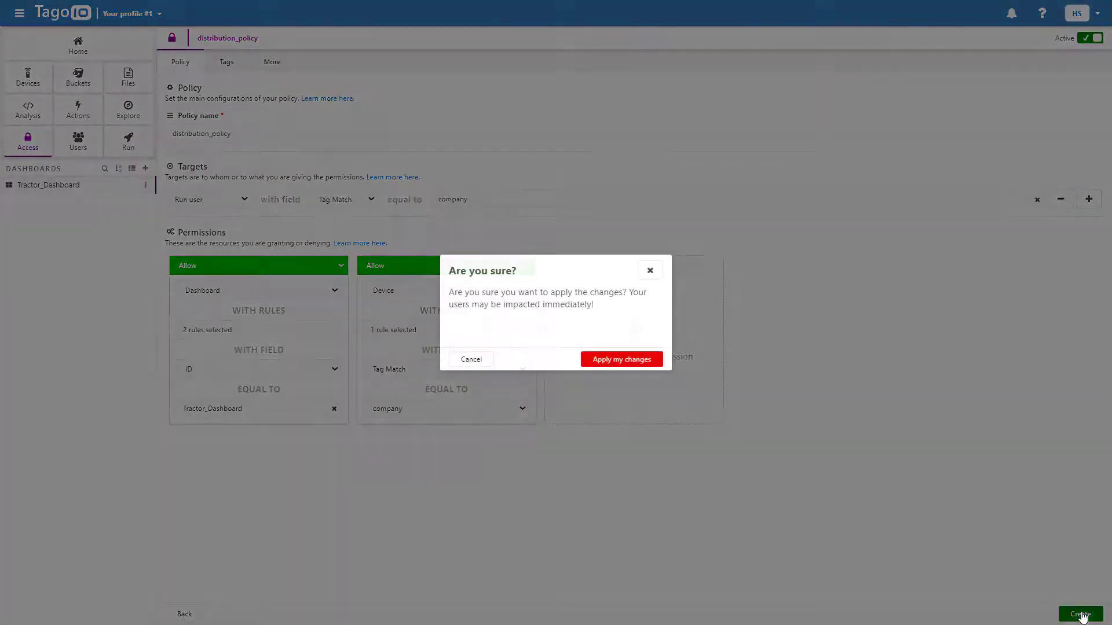
click(623, 360)
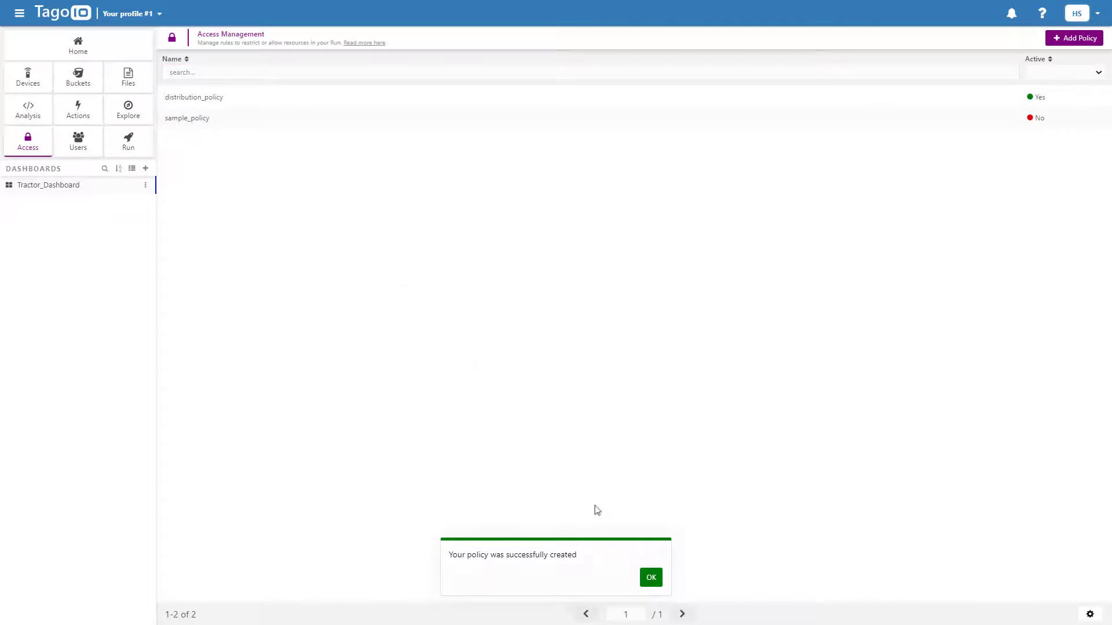
click(657, 577)
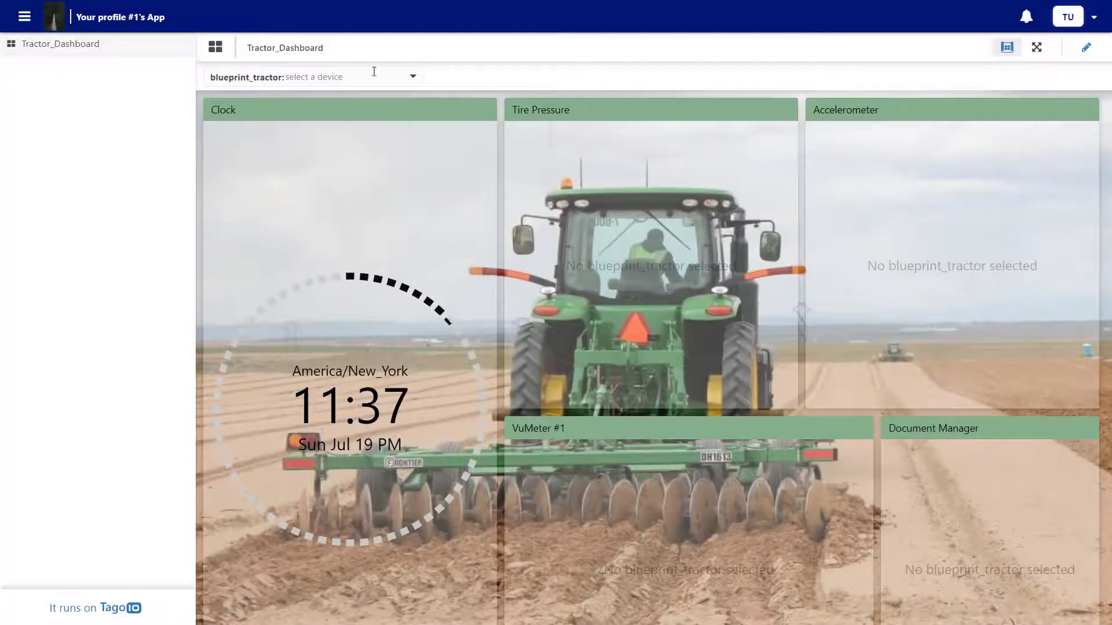
Check the Run dashboard's blueprint_tractor selector, which finds no devices
click(373, 71)
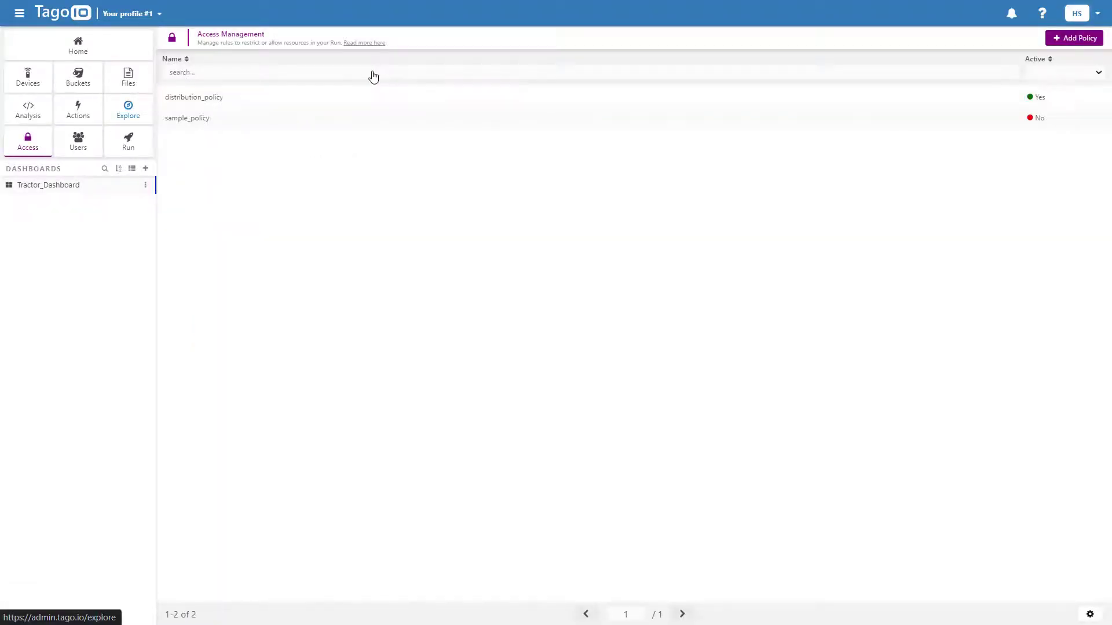
Add tag company = John Deere to Deere_100_Series_Monitor and save the device
click(27, 80)
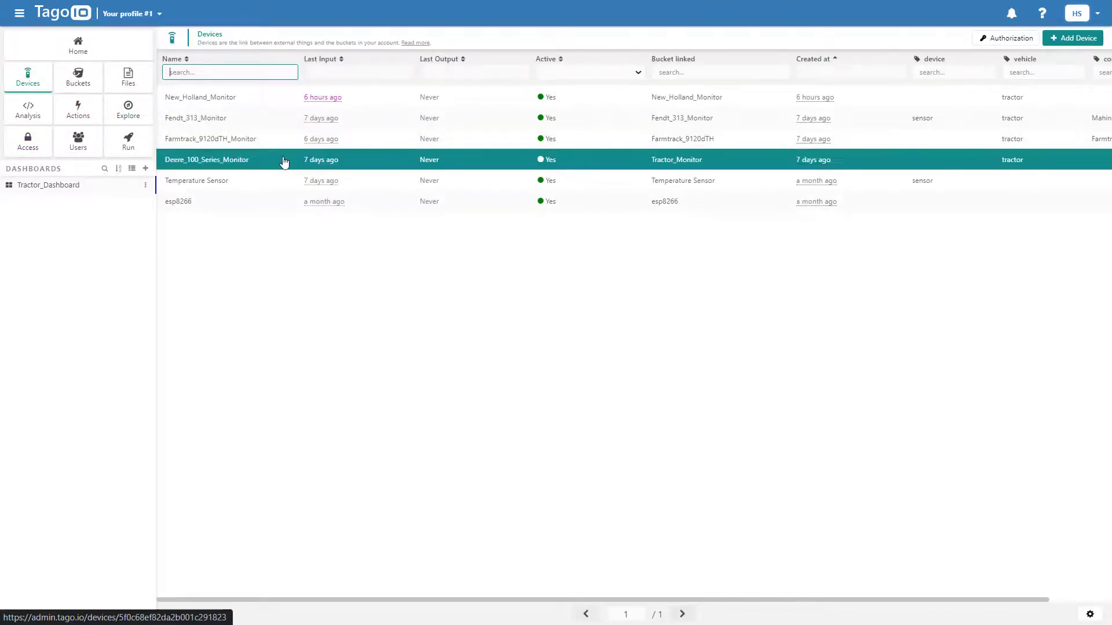
click(284, 162)
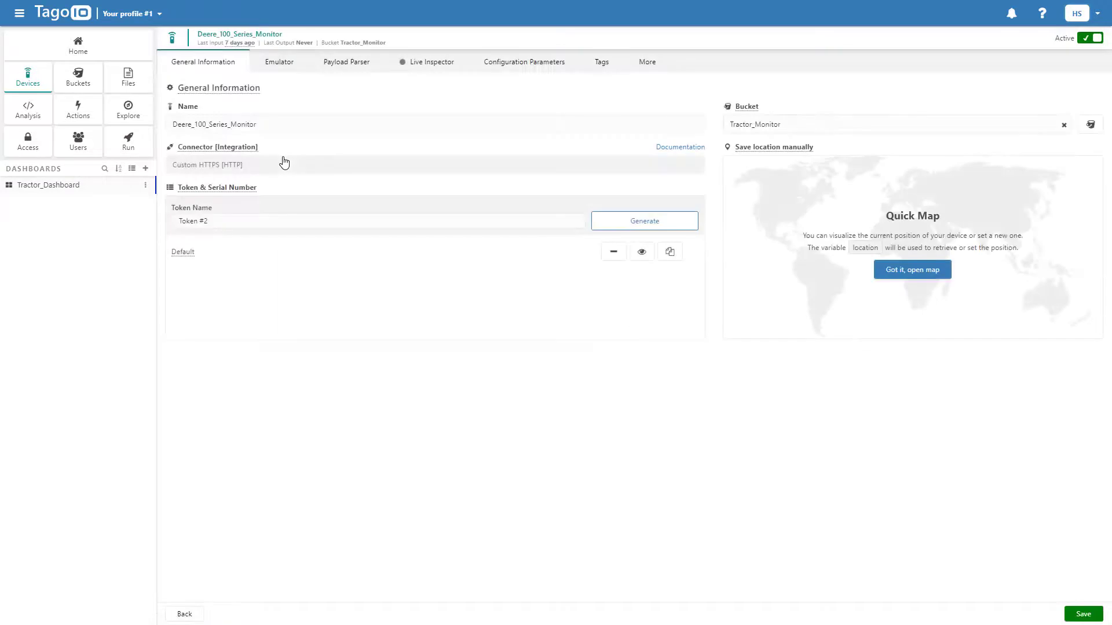
click(586, 70)
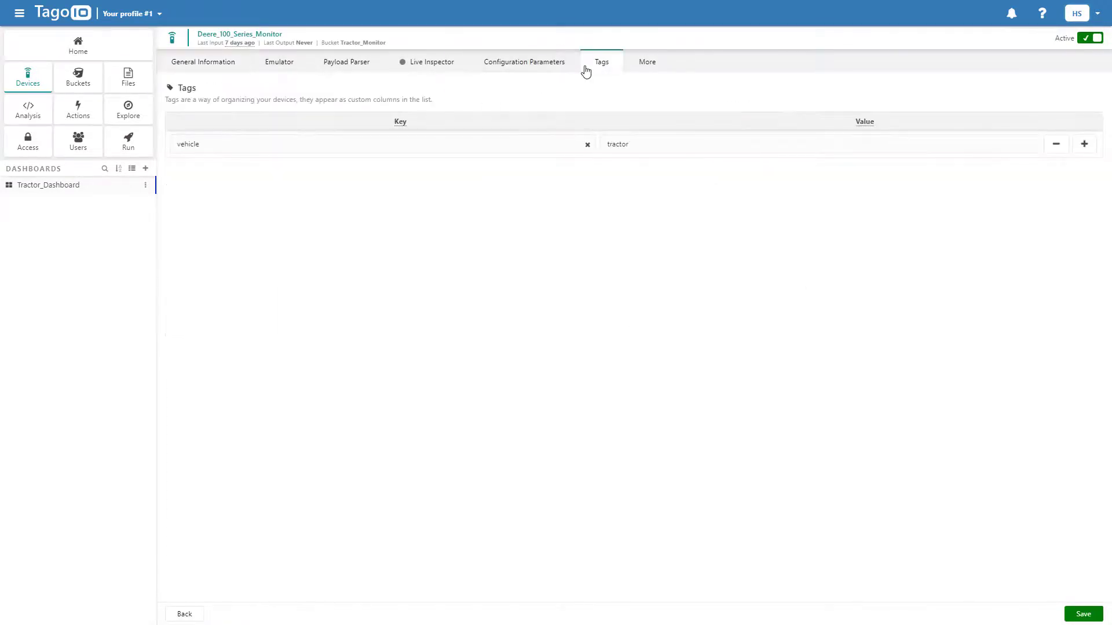
click(1085, 144)
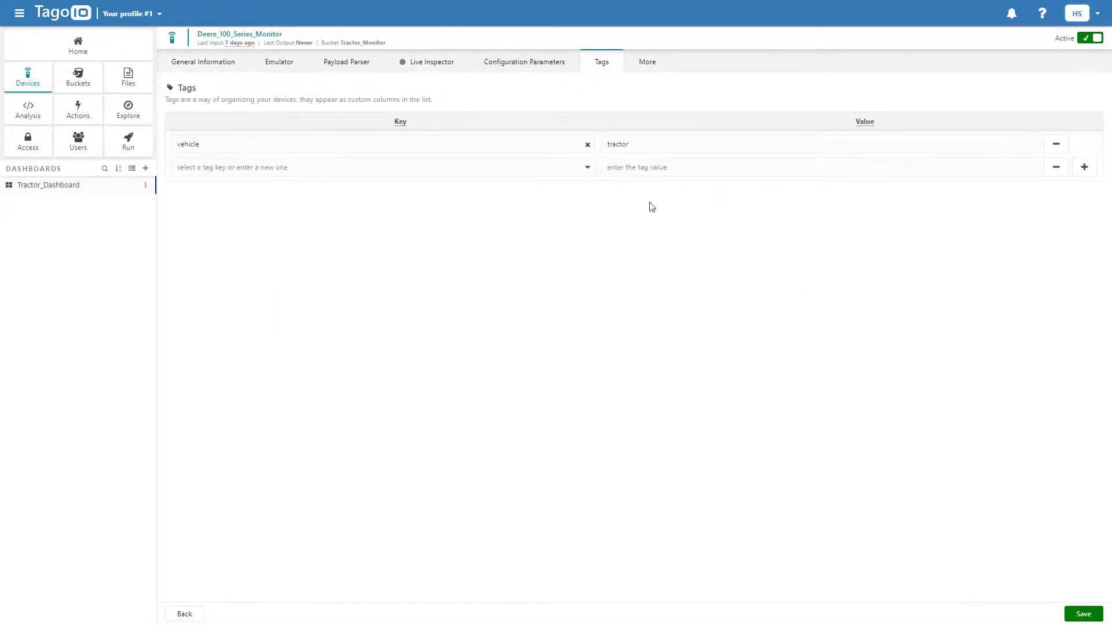
click(515, 167)
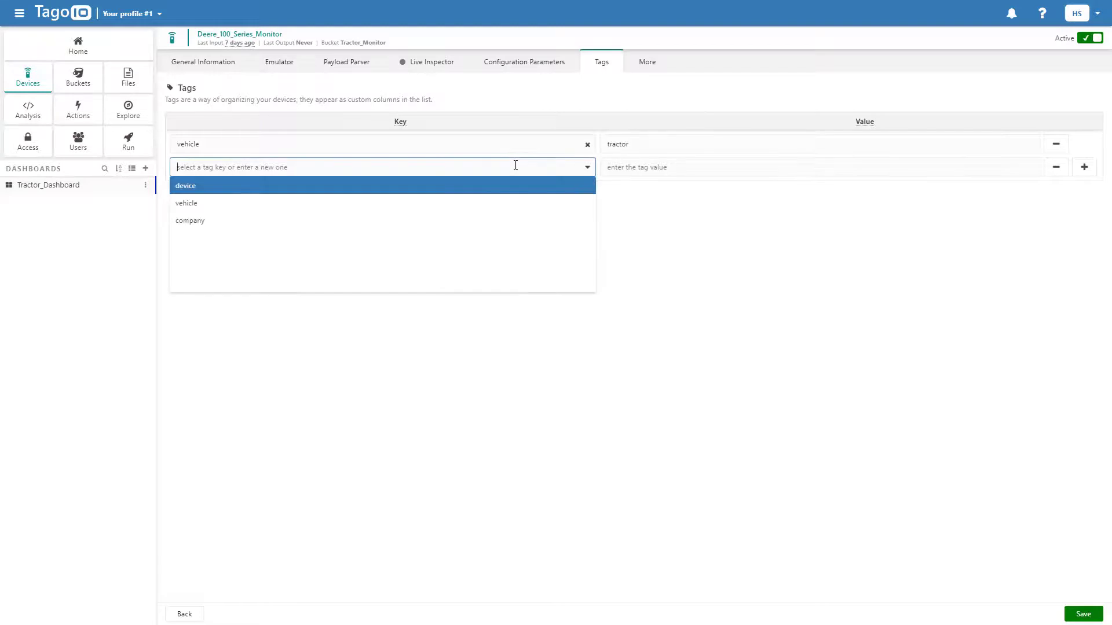
click(498, 224)
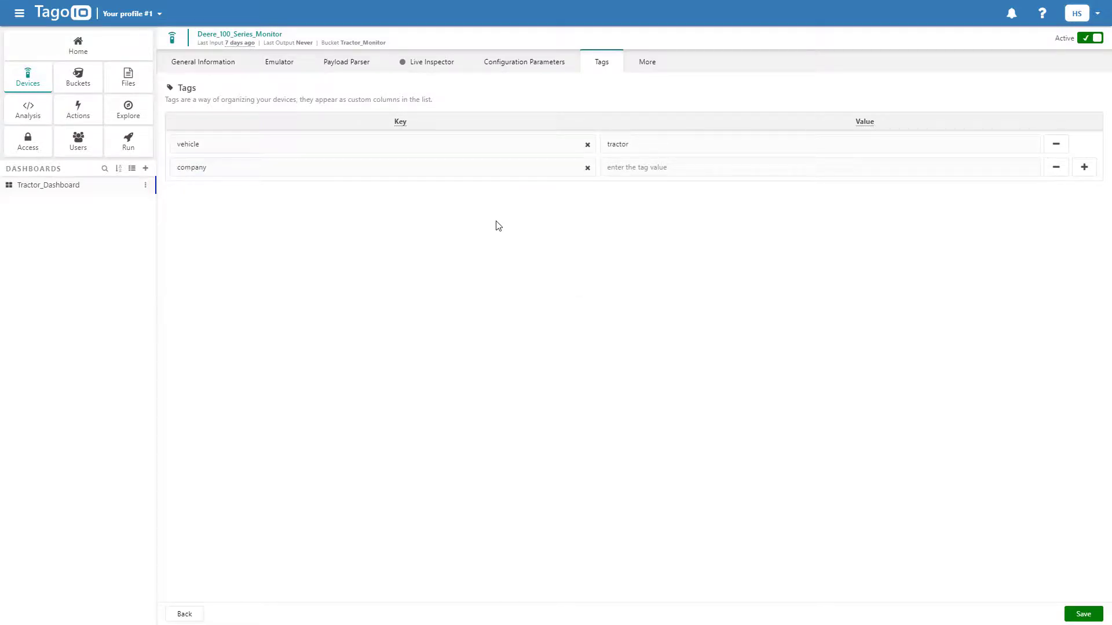
click(669, 164)
text(J)
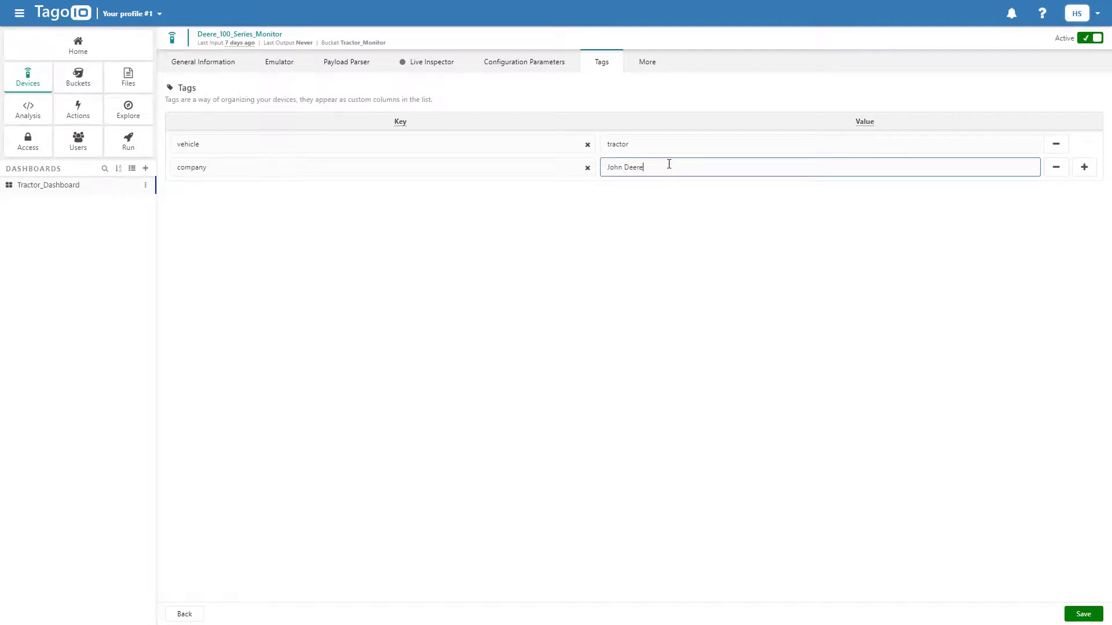
text(ohn Deere)
click(1072, 613)
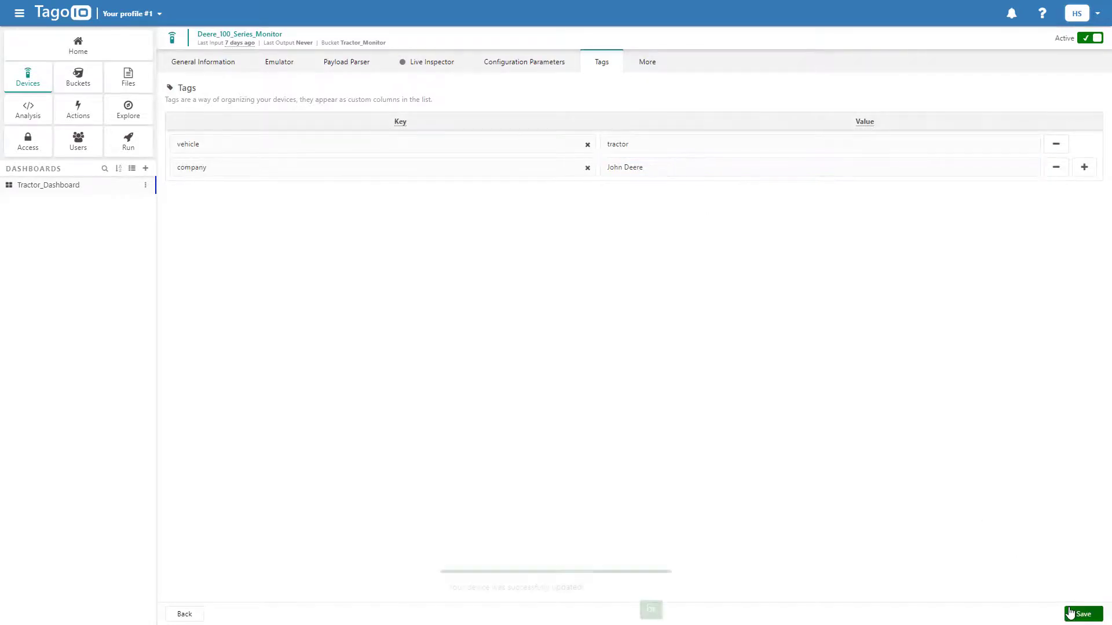
click(650, 578)
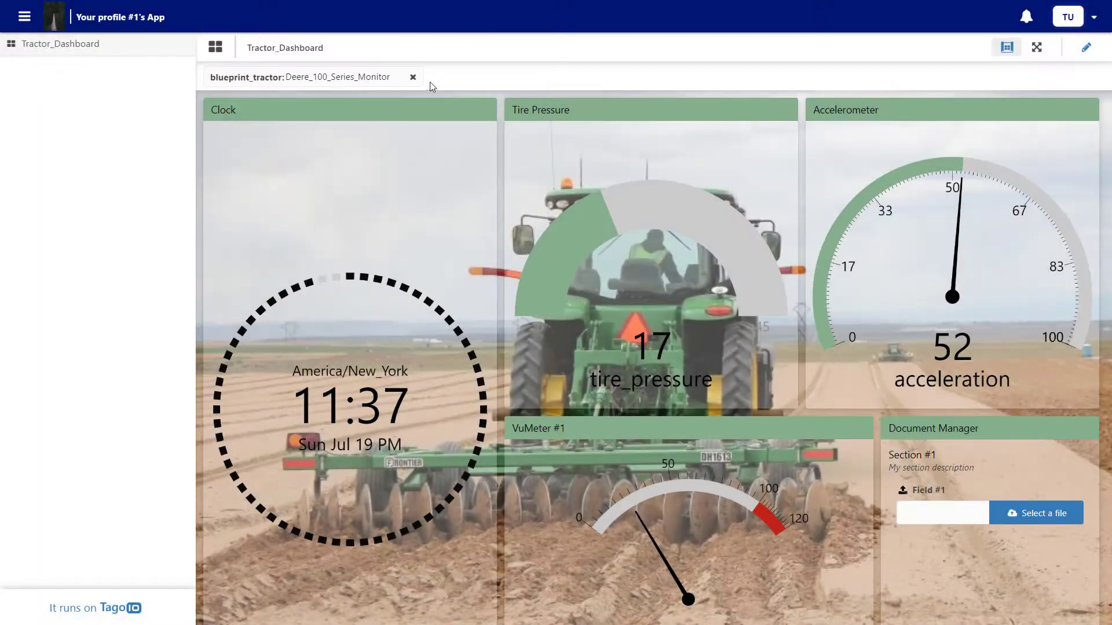
Check that the Run tractor list now offers Deere_100_Series_Monitor, then close it
click(382, 79)
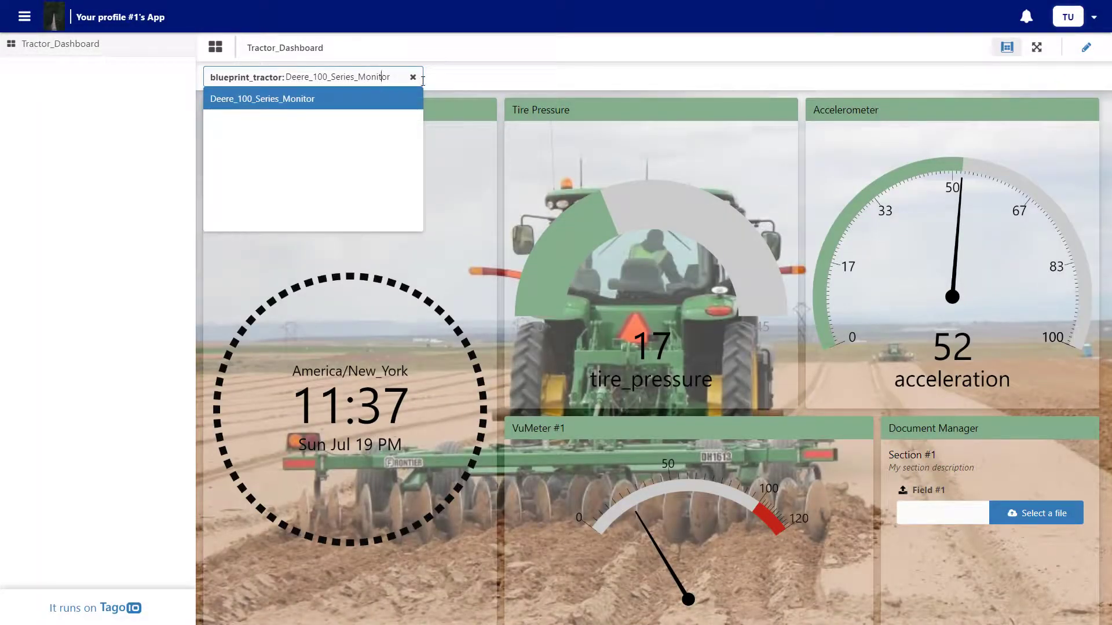
click(494, 80)
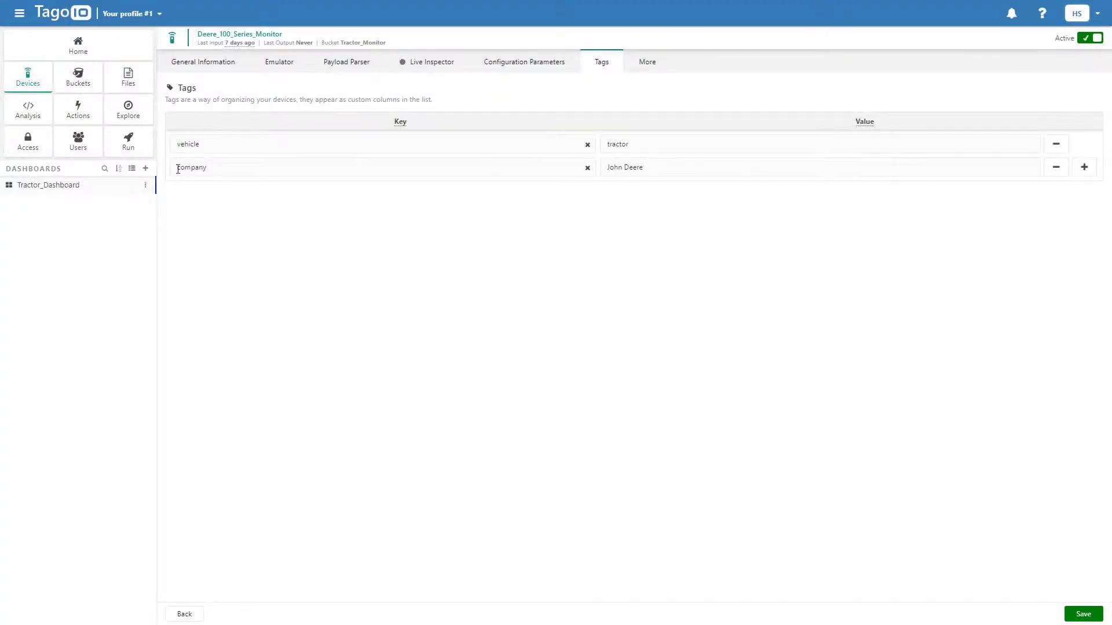
Add tag company = John Deere to New_Holland_Monitor and save the device
click(122, 185)
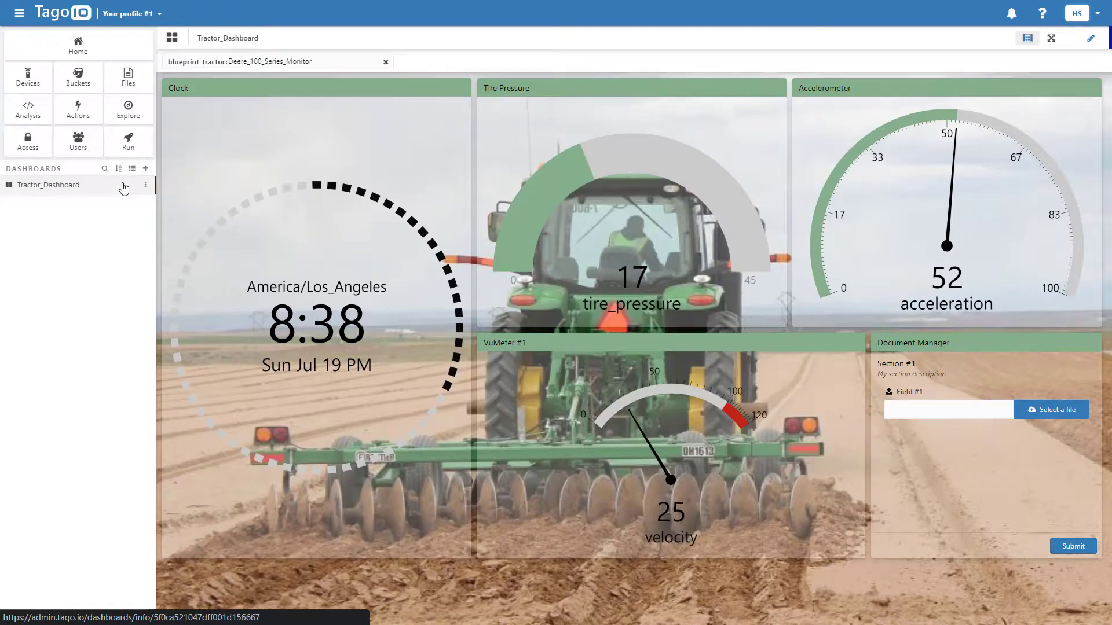
click(33, 85)
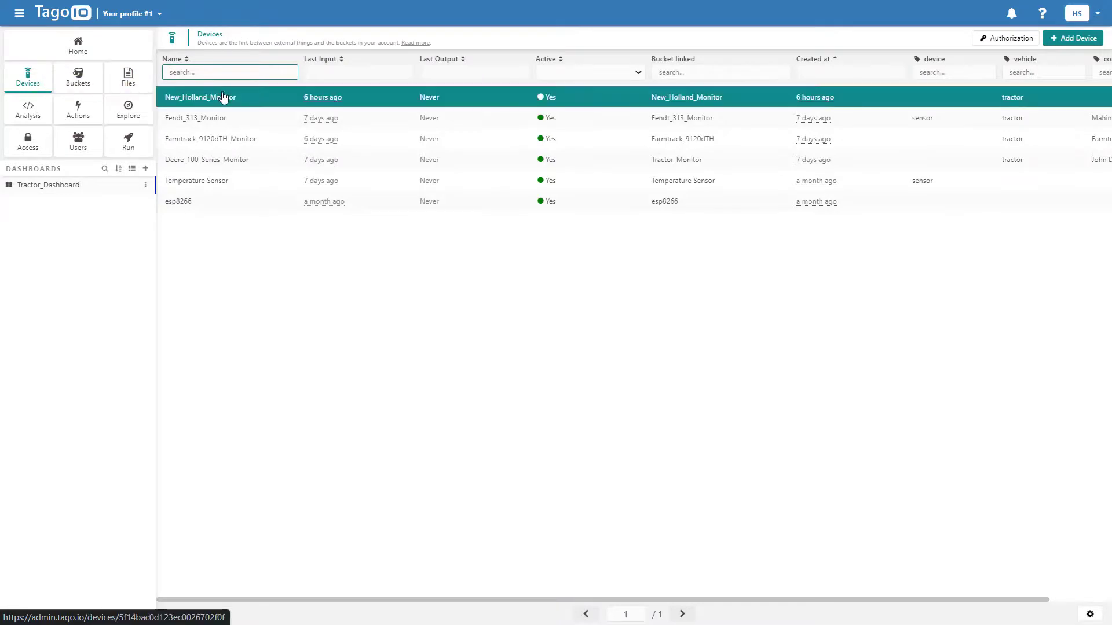
click(220, 97)
click(602, 67)
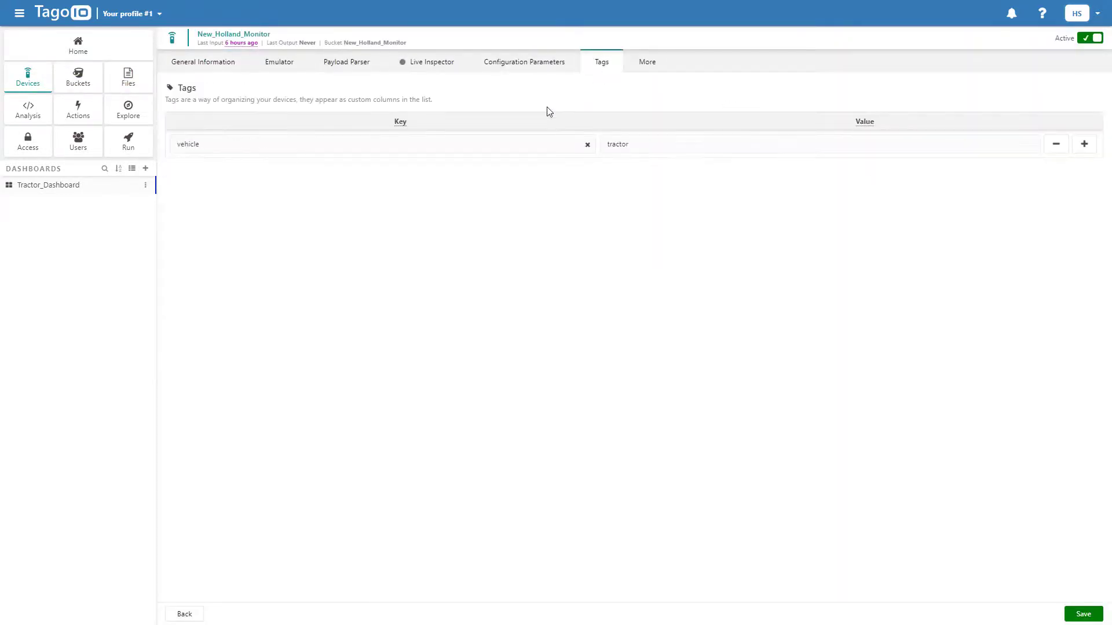
click(1082, 145)
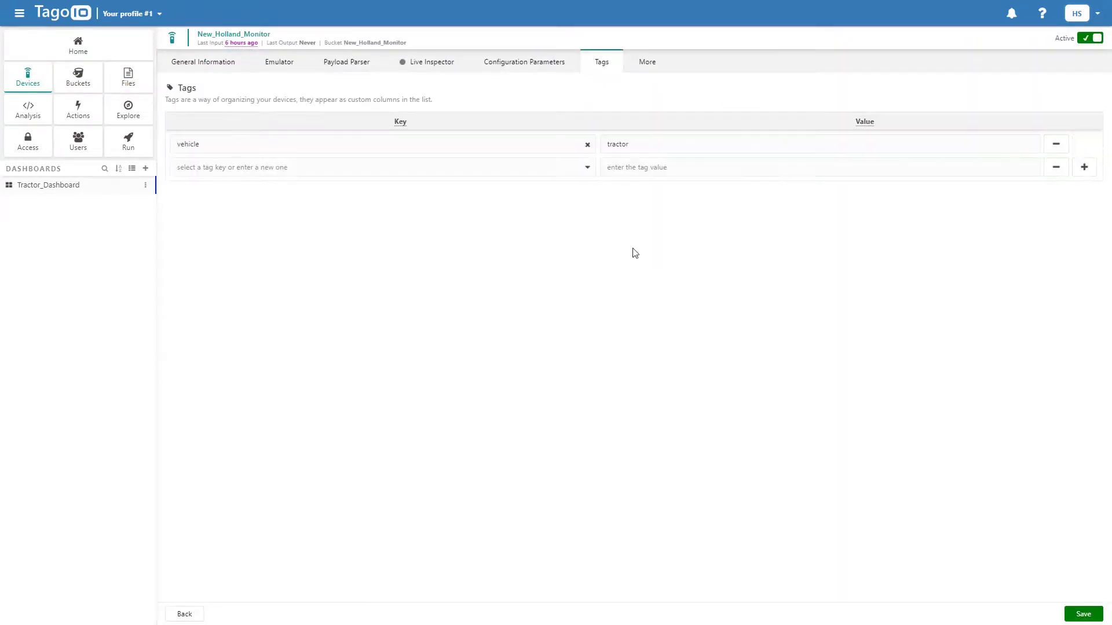
click(421, 165)
click(395, 221)
click(608, 163)
text(T)
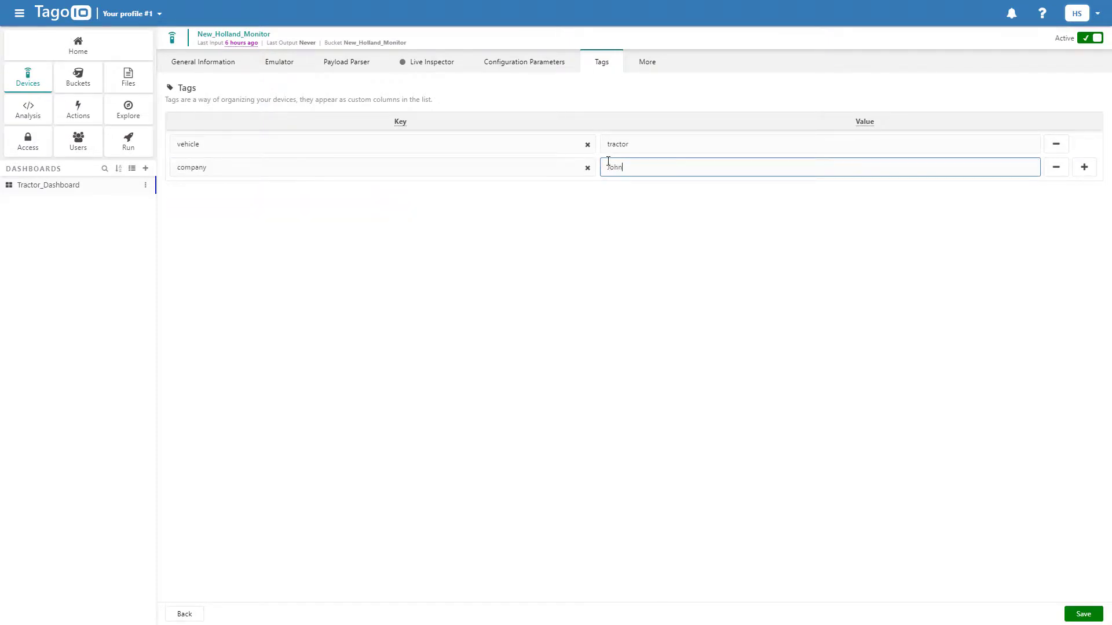
click(1083, 614)
click(650, 578)
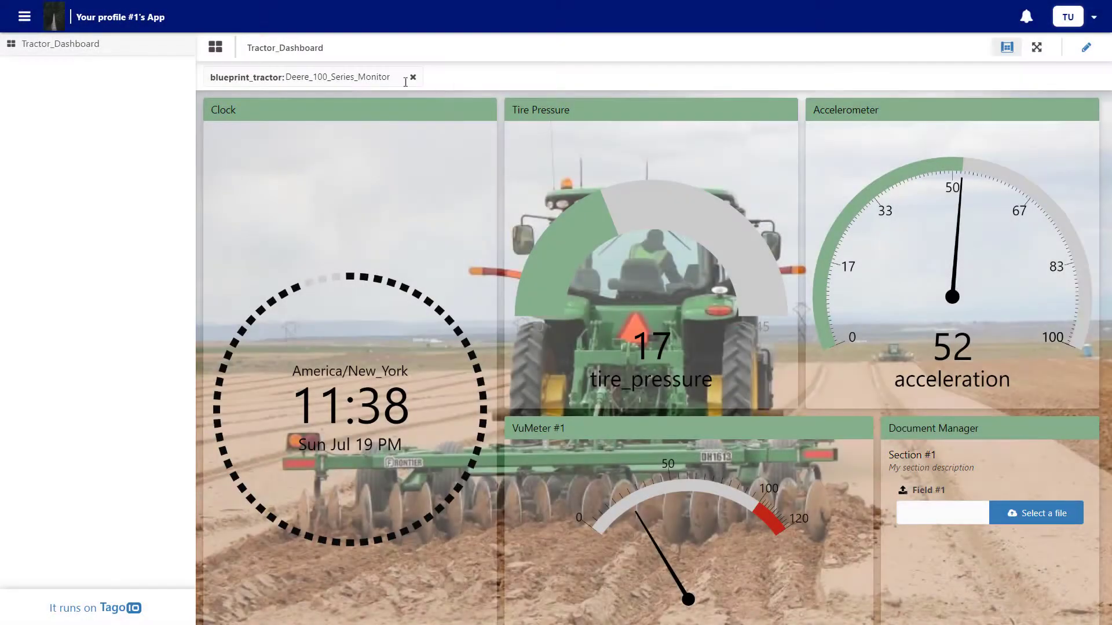
Choose New_Holland_Monitor in the tractor selector, showing tire pressure 40 and acceleration 4
click(358, 82)
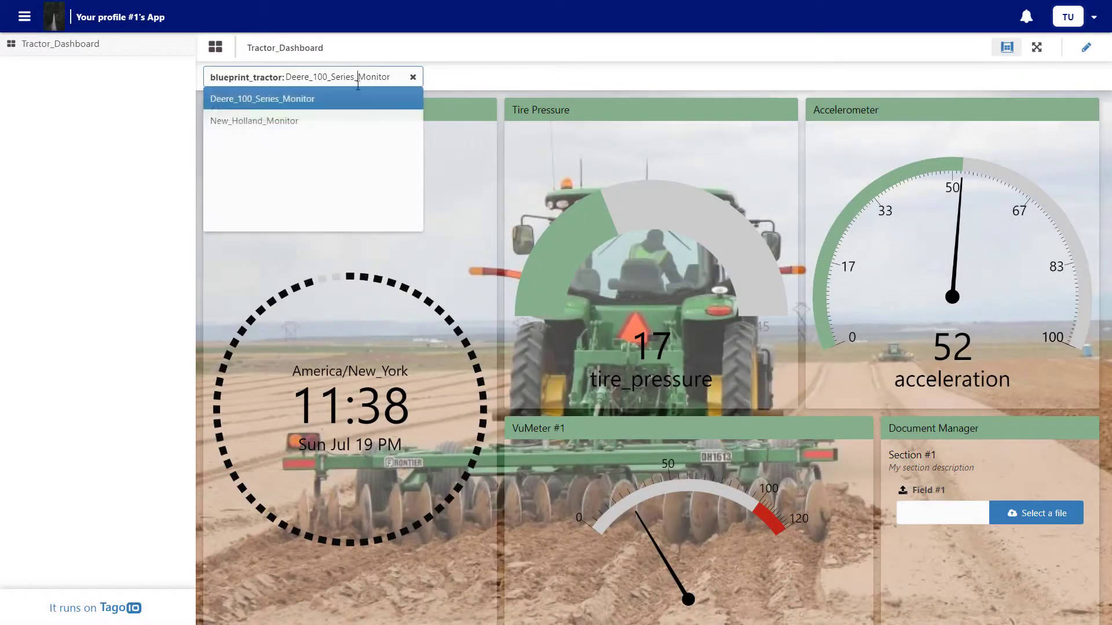
click(330, 120)
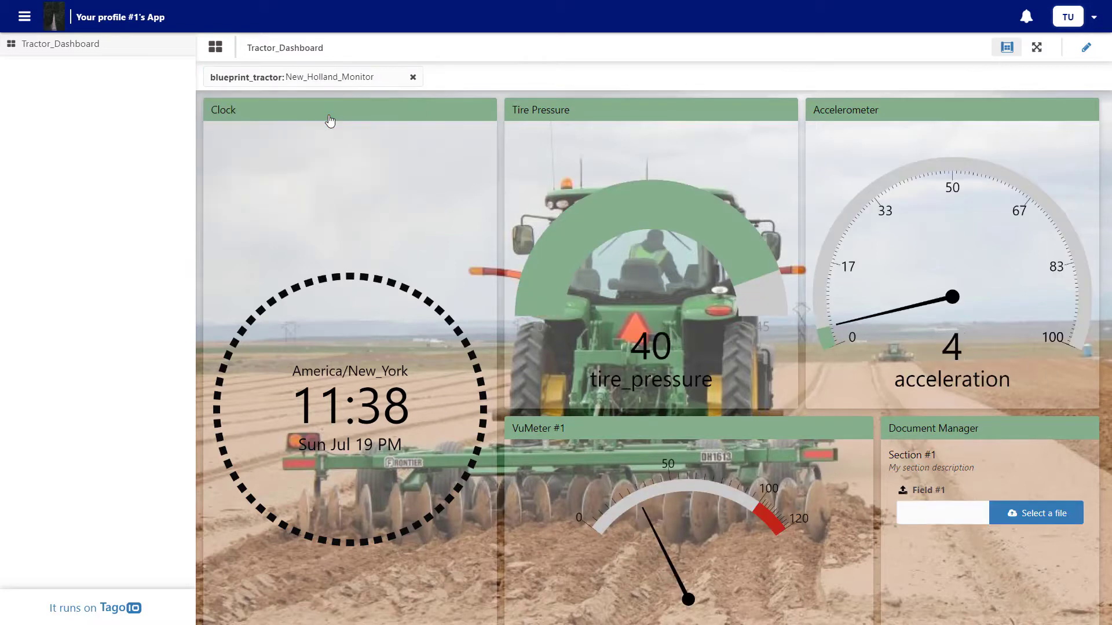